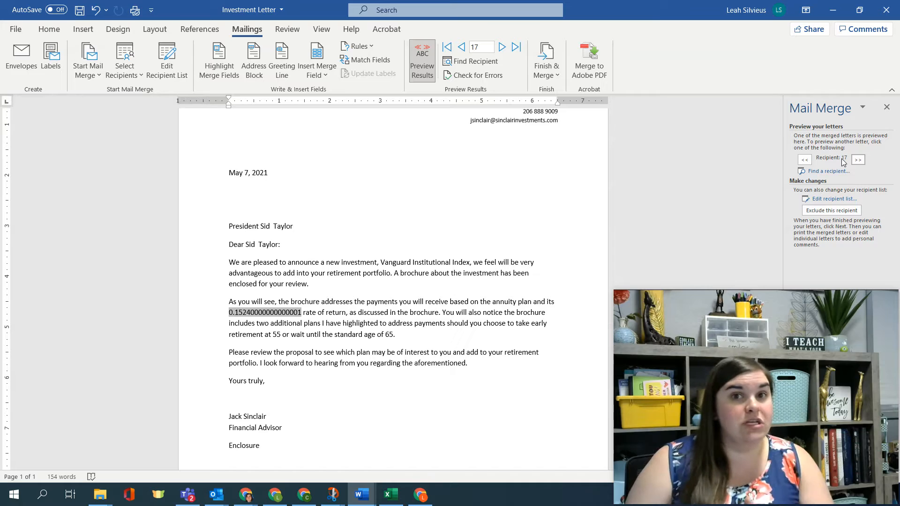
Exclude recipient 17 from the merge and check the neighbouring letter previews.
left_click(846, 211)
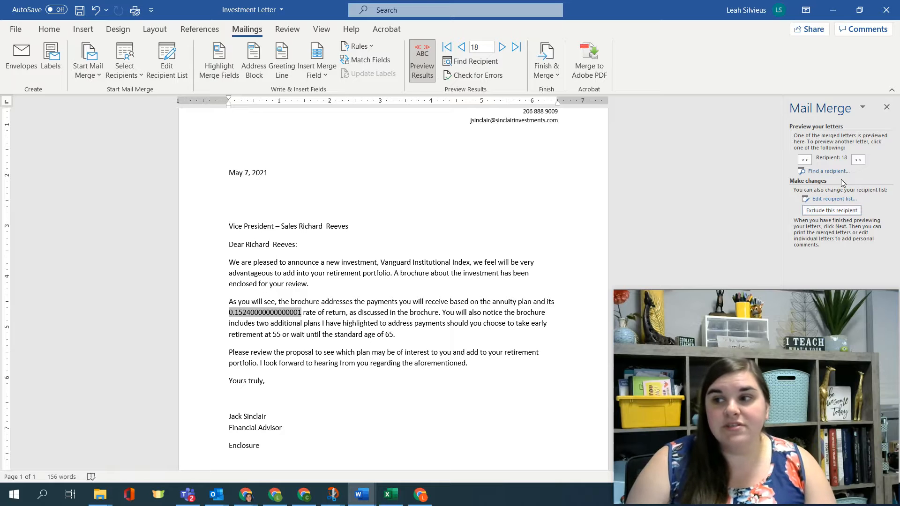
left_click(806, 160)
left_click(859, 160)
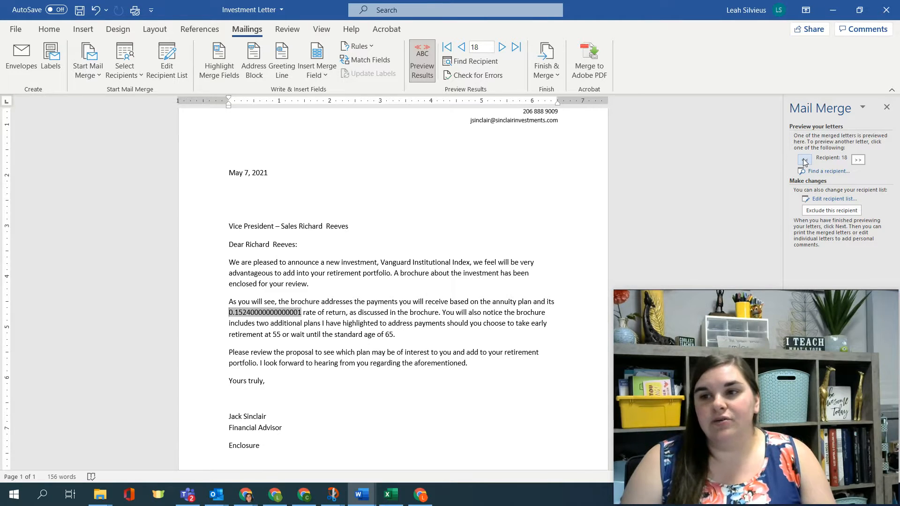
Preview the merged letter for recipient 2.
double_click(489, 46)
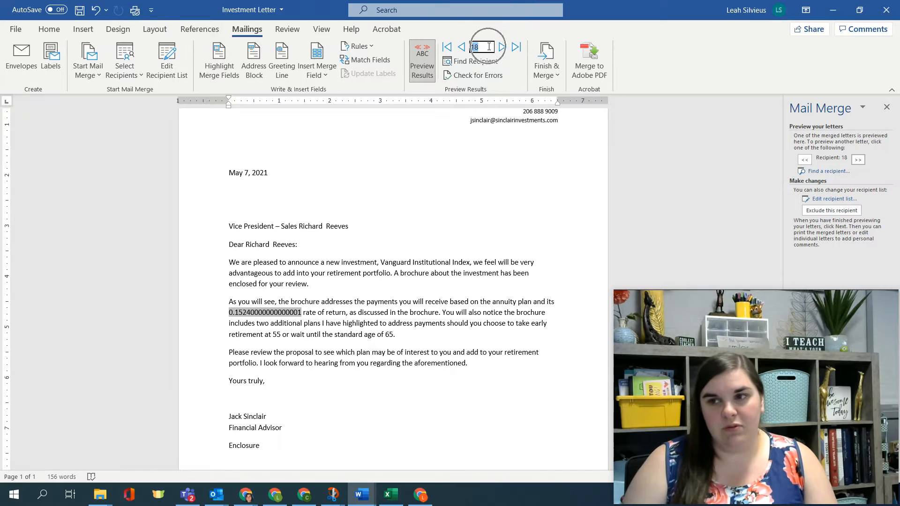
type("2")
key("Return")
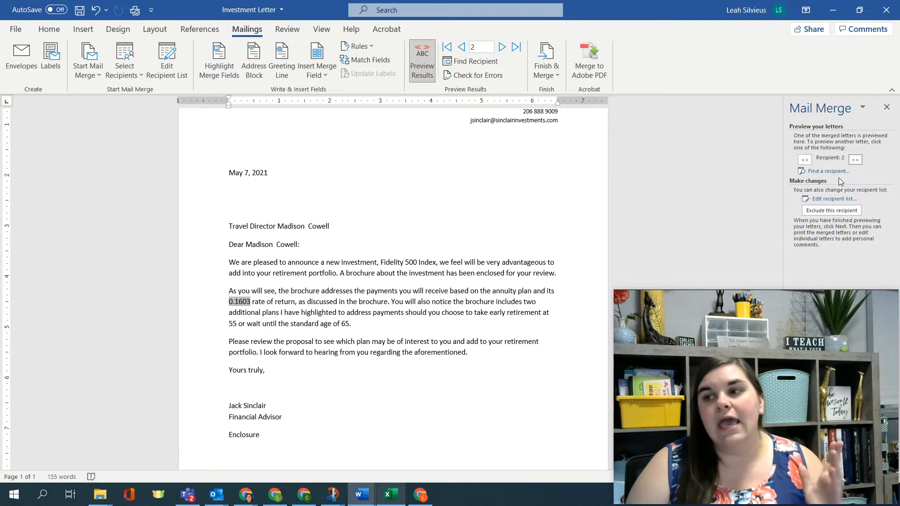
Open the Tolano Personnel & Investments.xlsx data source for editing from the merge recipient list.
left_click(818, 199)
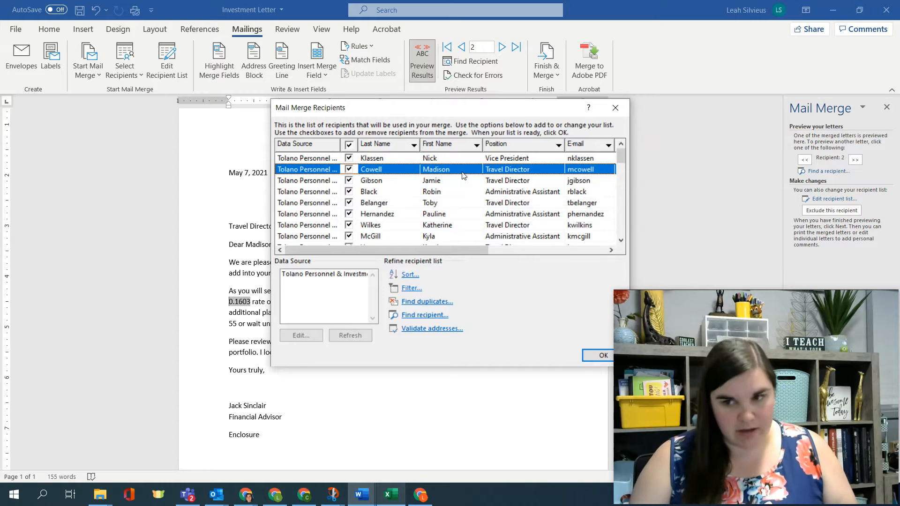
left_click(337, 275)
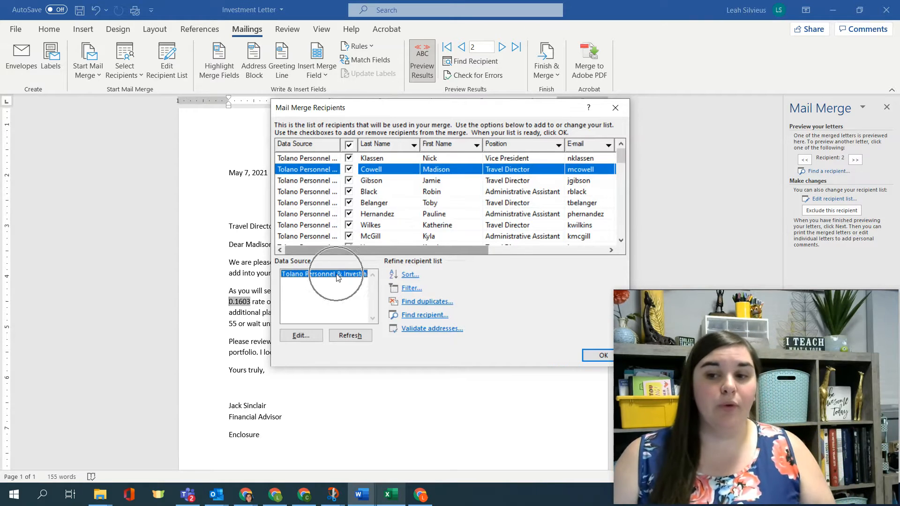
key("ctrl")
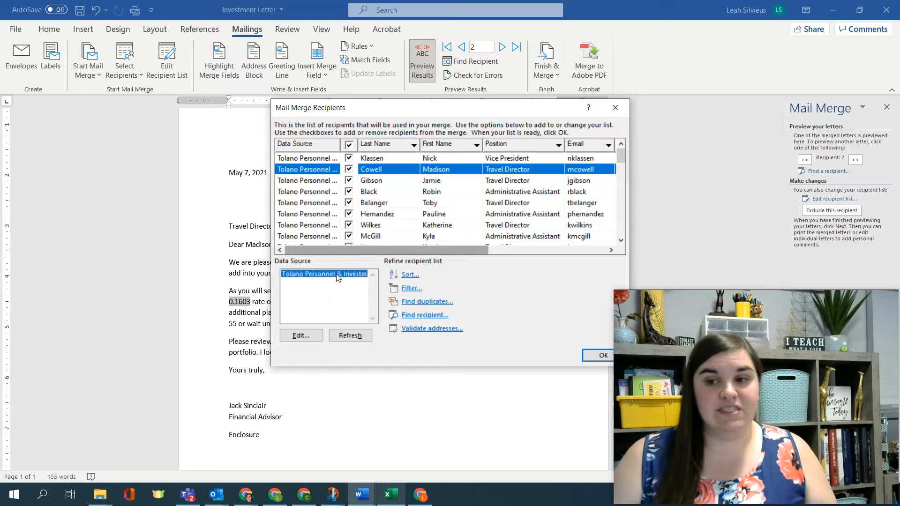
key("ctrl")
key("ctrl")
key("ctrl")
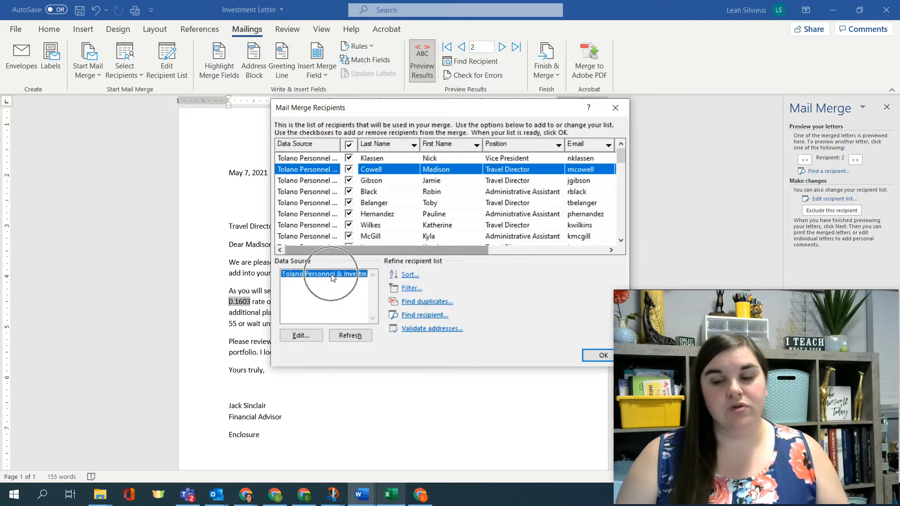
left_click(300, 336)
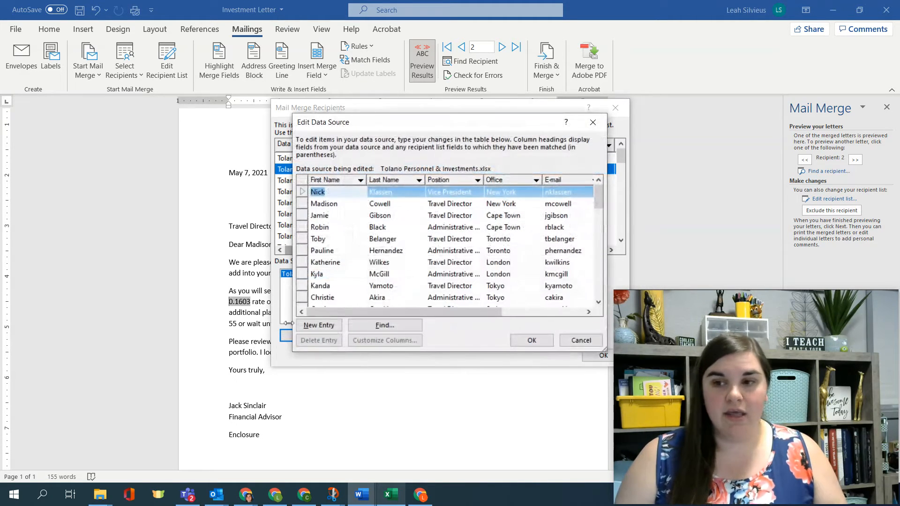
Remove the trailing space from the second record's first name, check its last name and position, and save the changes to the data source.
left_click(402, 201)
left_click(342, 210)
left_click(345, 203)
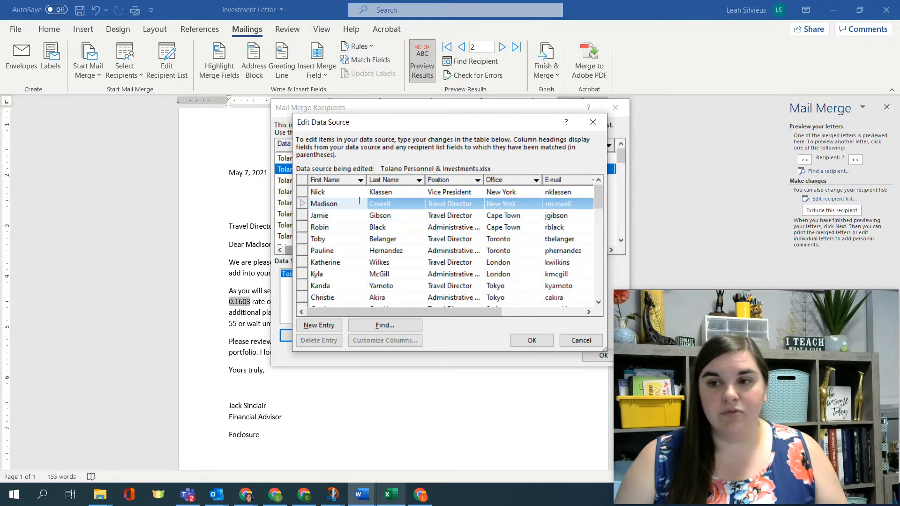
left_click(395, 205)
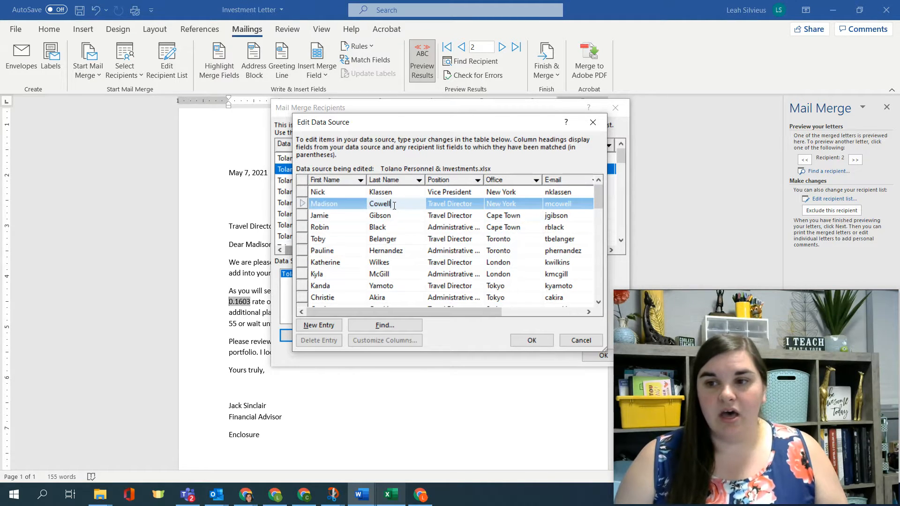
left_click(474, 203)
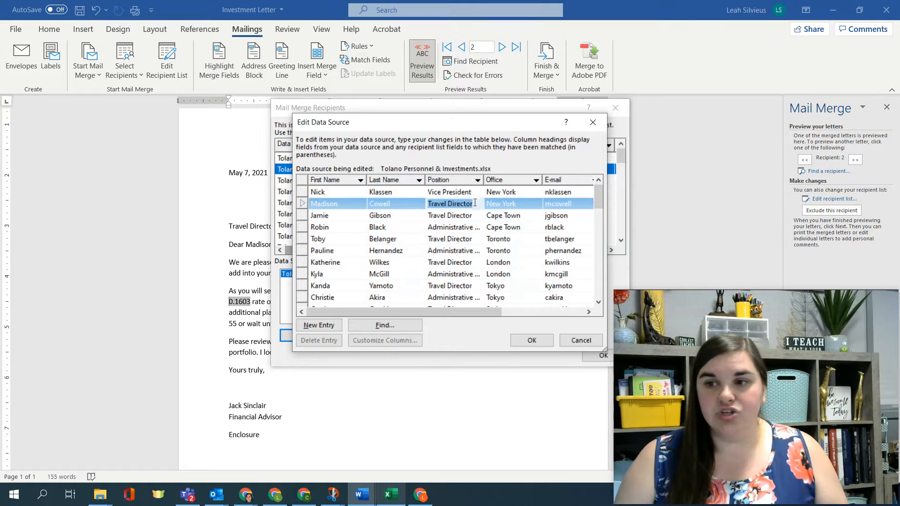
left_click(342, 204)
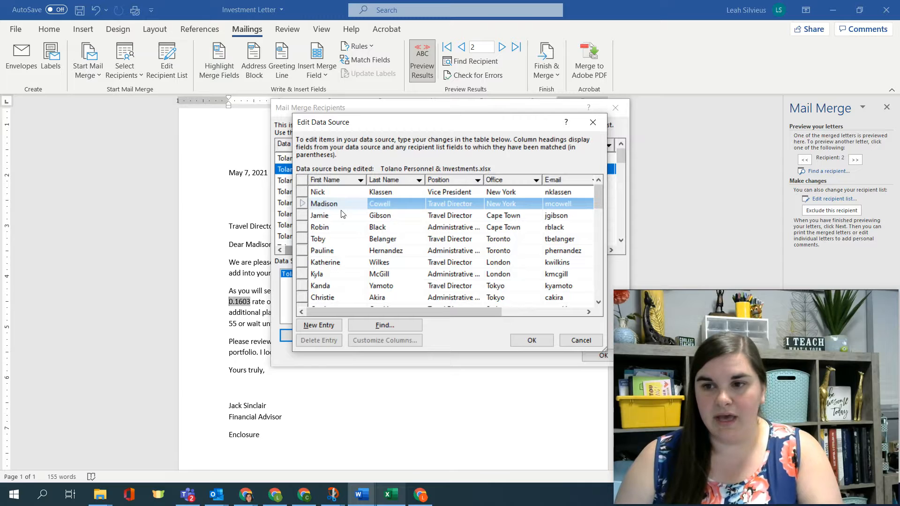
left_click(372, 205)
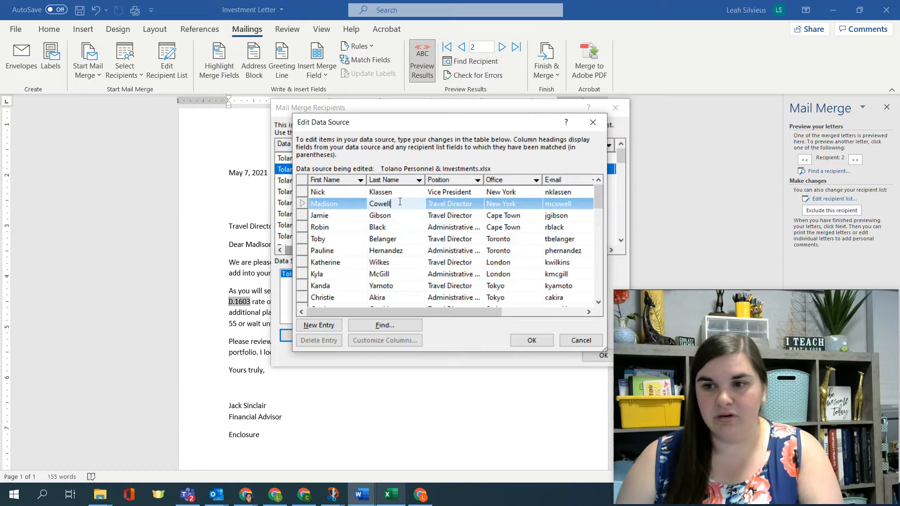
left_click(474, 205)
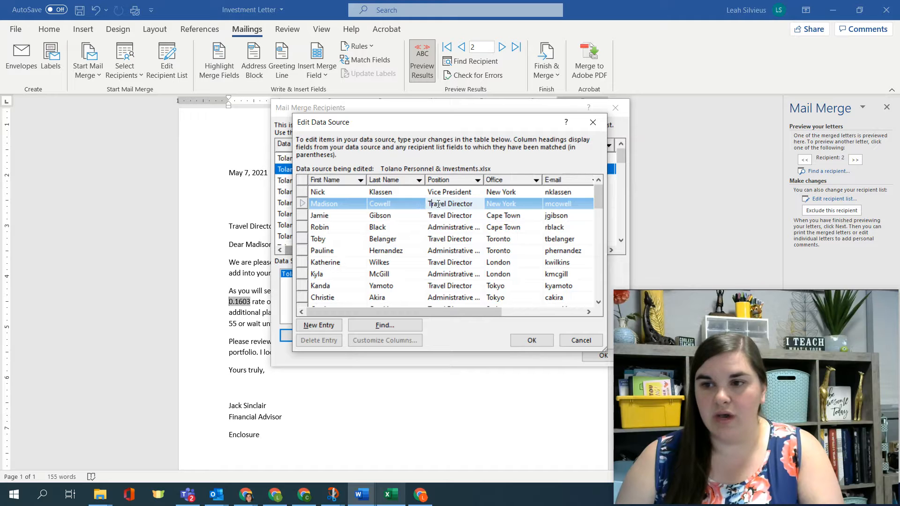
left_click(535, 342)
left_click(399, 275)
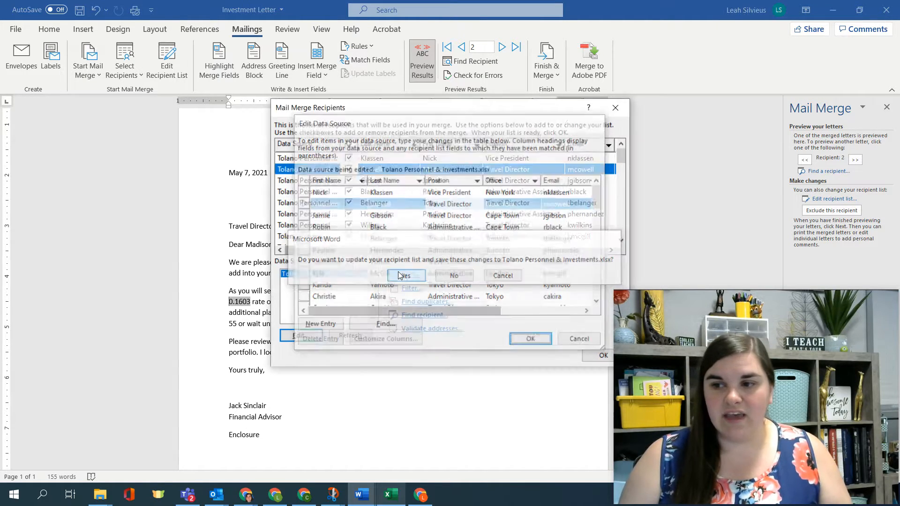
left_click(597, 356)
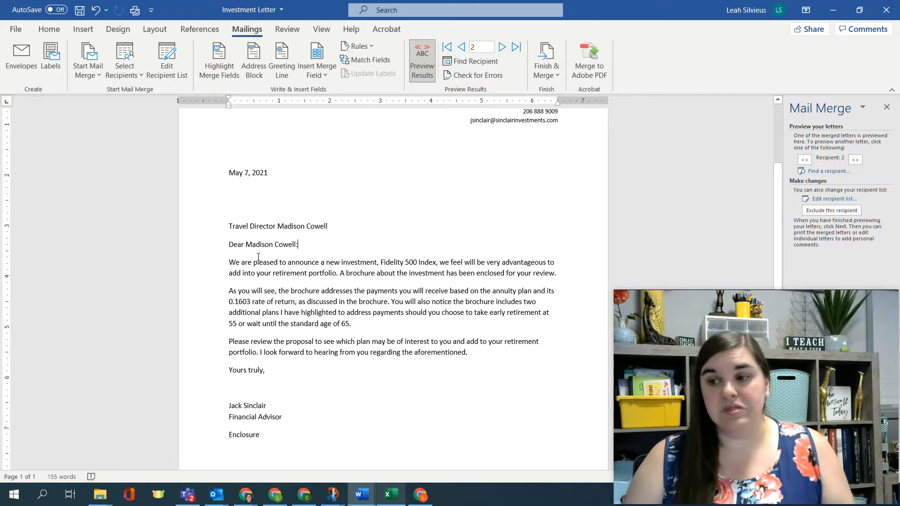
Go through the letter previews up to recipient 18, checking the recipients' names for extra spaces.
left_click(856, 161)
left_click(856, 160)
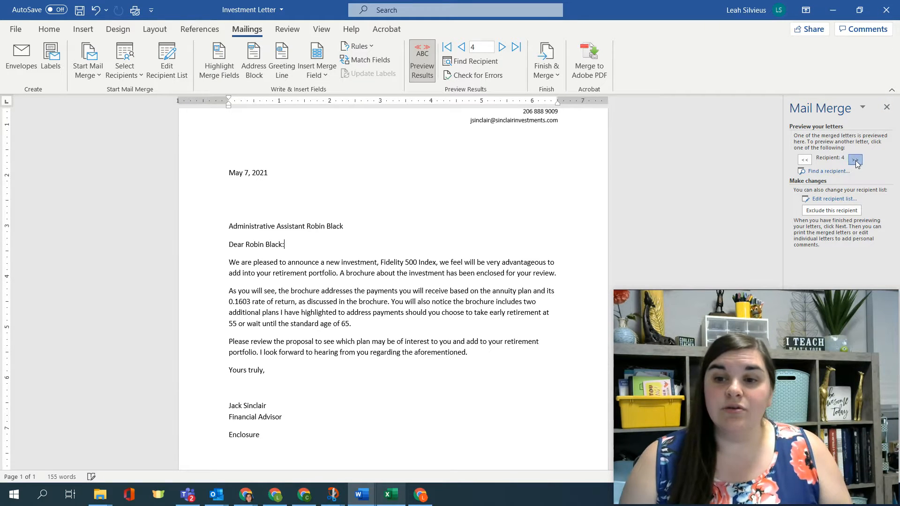
left_click(857, 160)
left_click(856, 160)
left_click(856, 161)
left_click(856, 161)
left_click(856, 161)
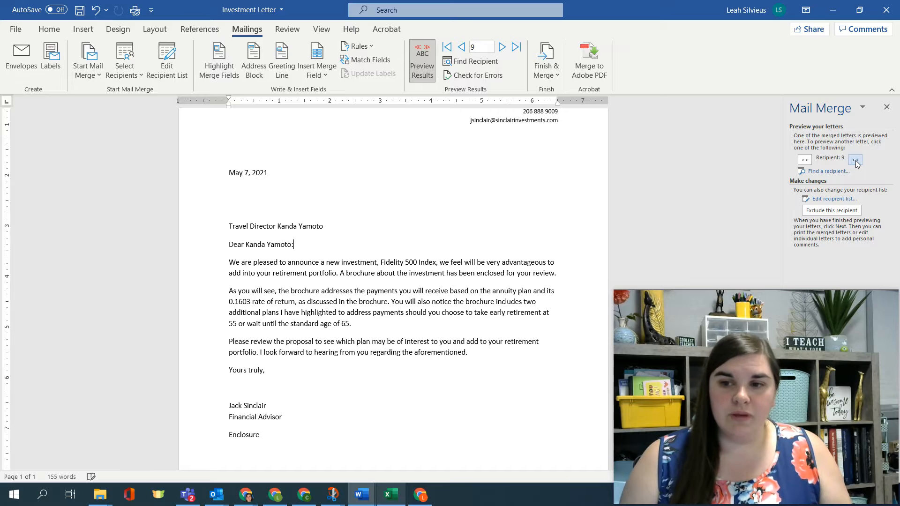
left_click(856, 161)
left_click(856, 160)
left_click(856, 160)
left_click(856, 161)
left_click(856, 160)
left_click(856, 160)
left_click(856, 161)
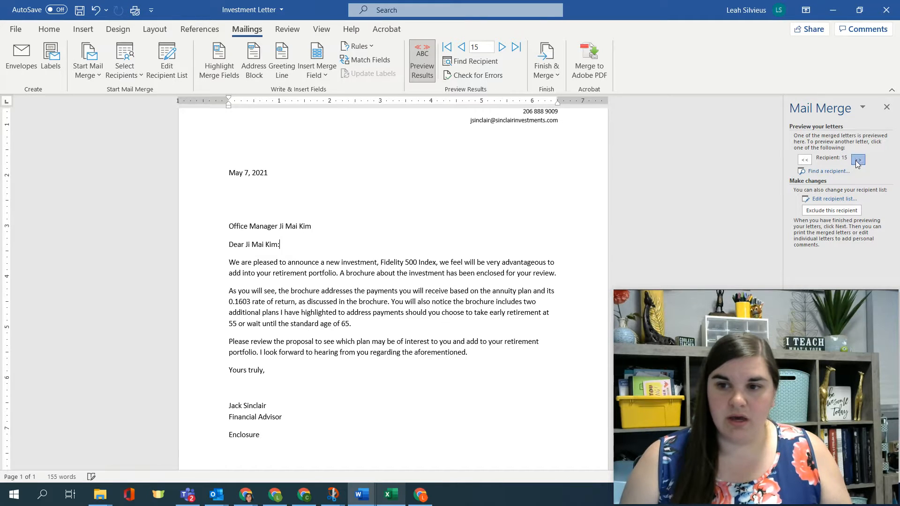
left_click(856, 160)
left_click(856, 160)
left_click(856, 160)
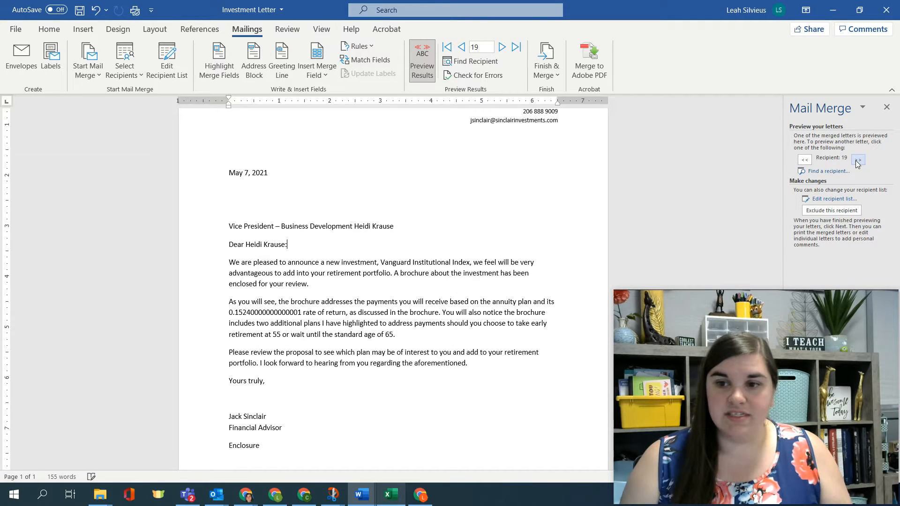
left_click(804, 159)
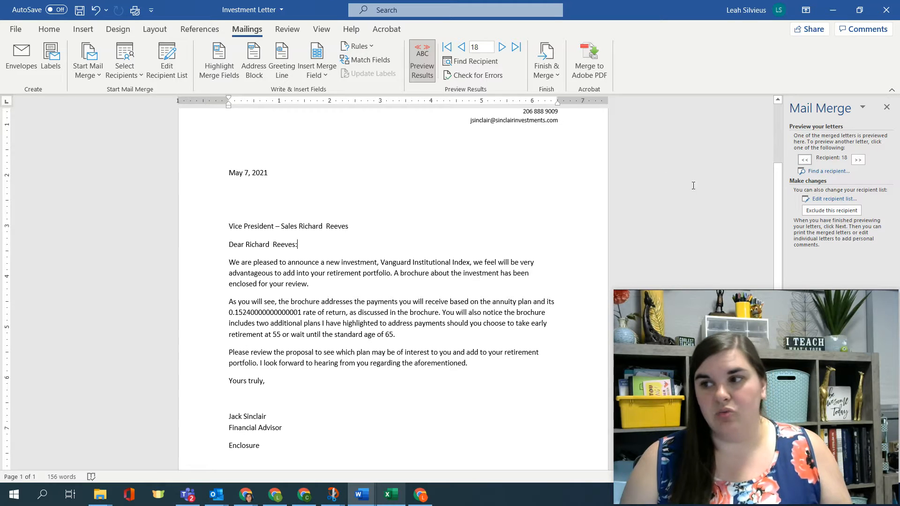
Remove the trailing space from recipient 18's first name in the Tolano Personnel & Investments.xlsx data source and save the changes.
left_click(842, 199)
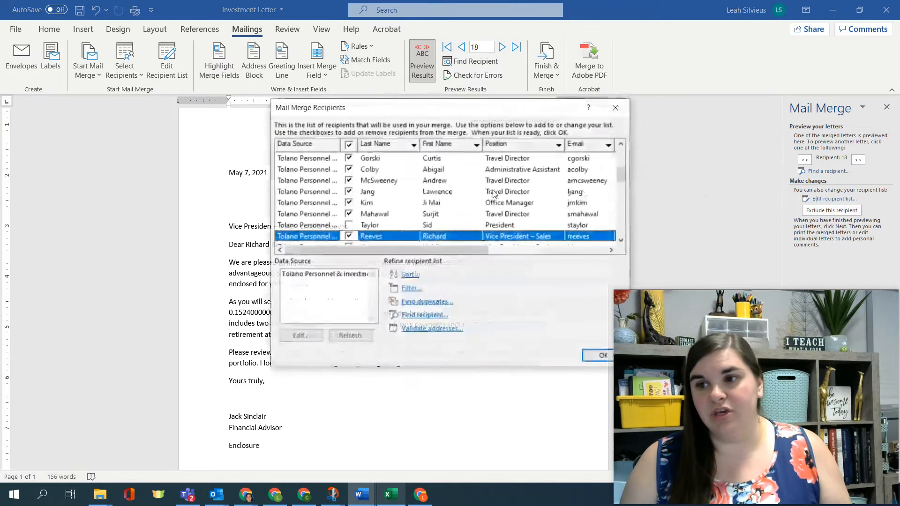
left_click(316, 277)
left_click(301, 336)
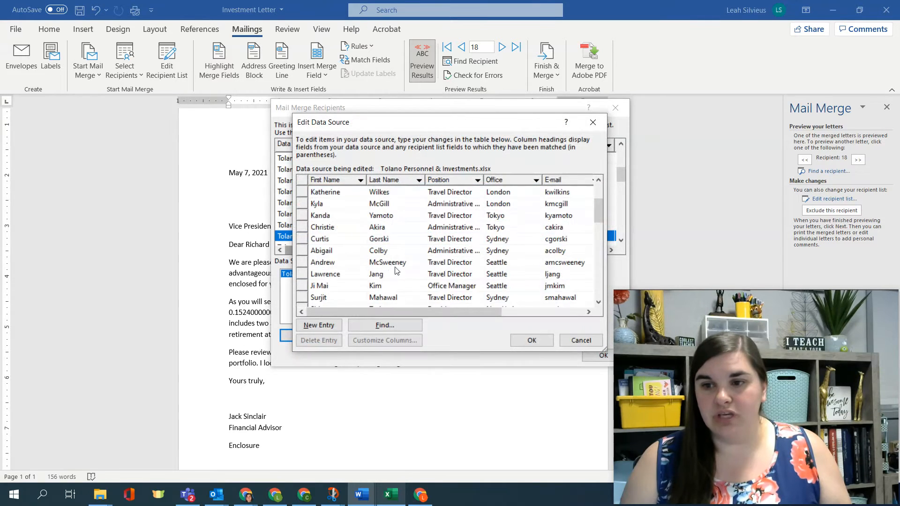
scroll(396, 271, "down", 2)
left_click(335, 252)
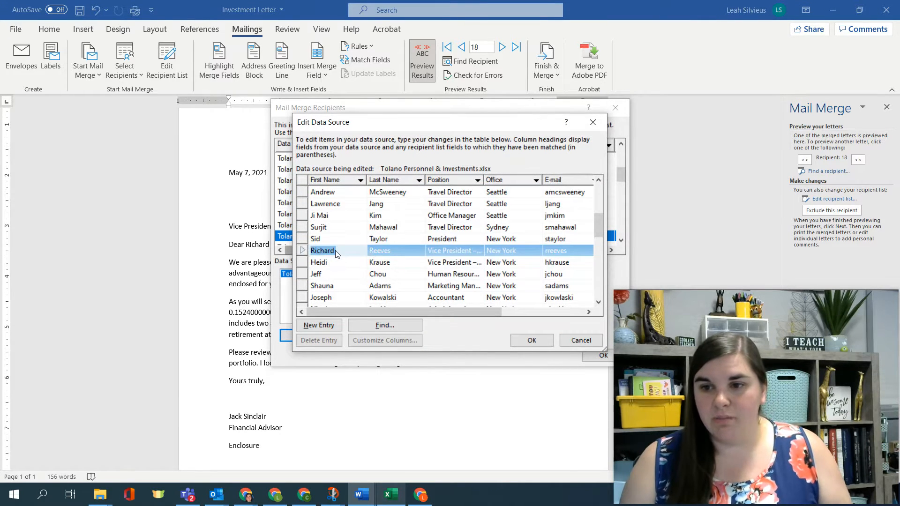
left_click(335, 252)
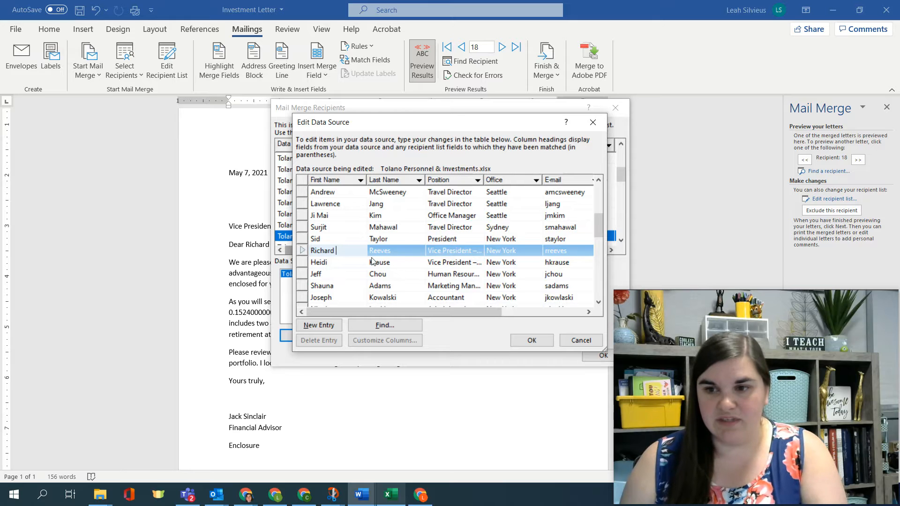
left_click(532, 340)
key("Return")
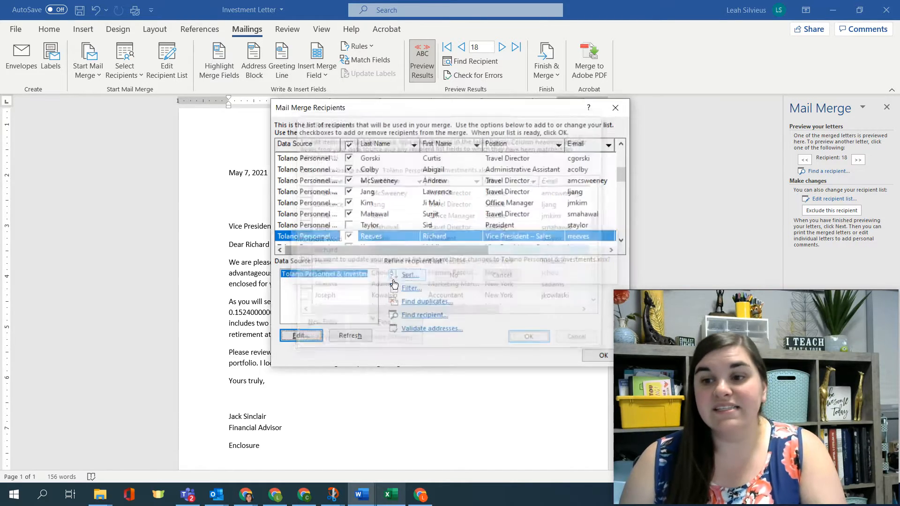
left_click(602, 355)
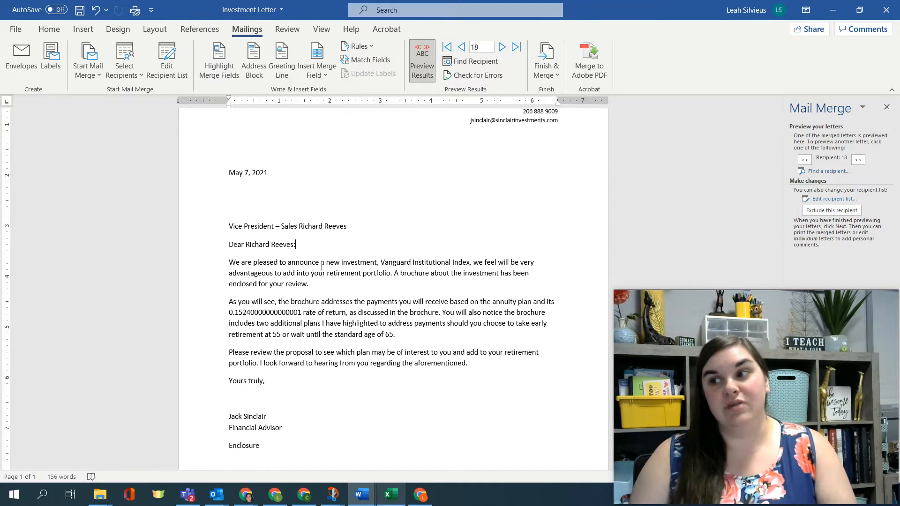
Include the excluded recipient with the position President in the merge again and apply the recipient list.
left_click_drag(755, 328, 633, 328)
left_click(848, 200)
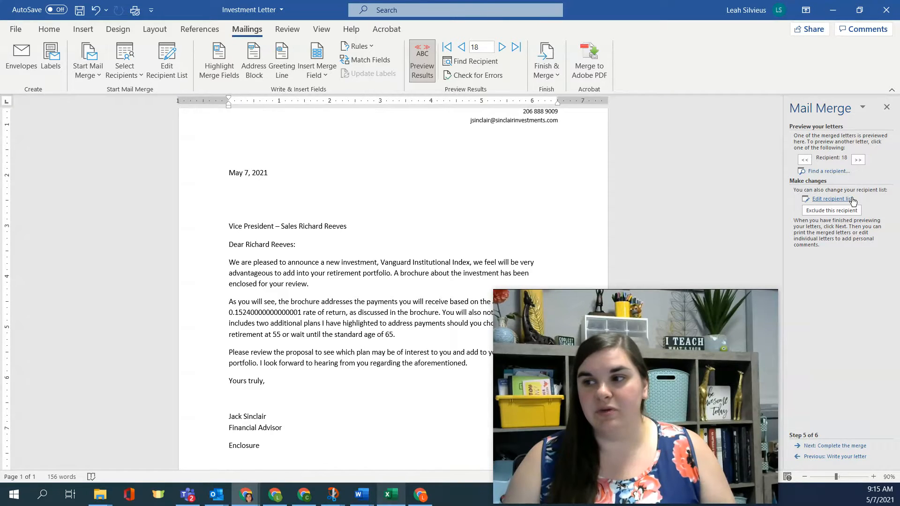
left_click(846, 199)
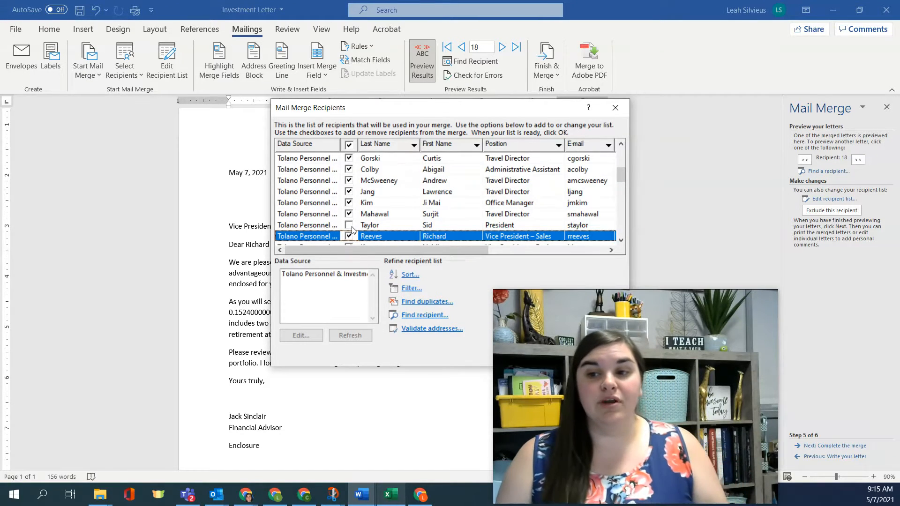
left_click(349, 225)
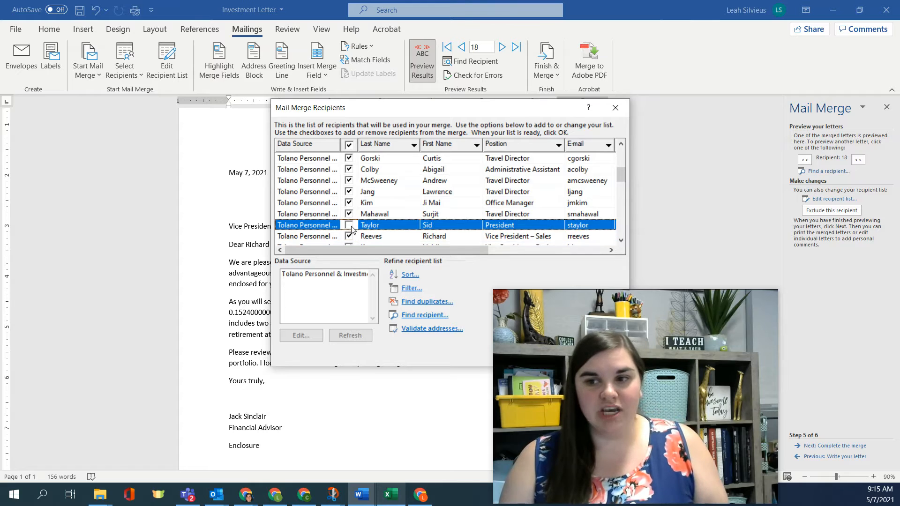
left_click_drag(442, 111, 312, 88)
left_click(465, 332)
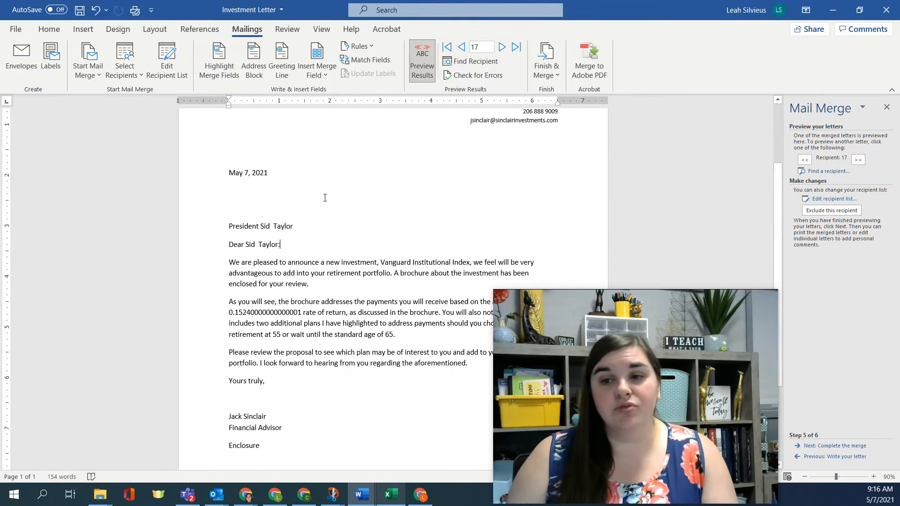
Bold the line with the recipient's position and full name above the letter's greeting.
left_click(154, 228)
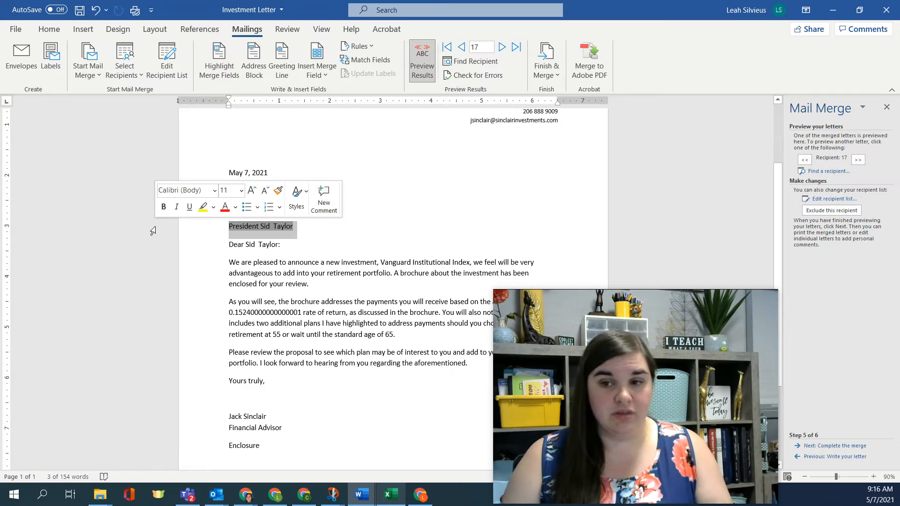
key("ctrl+b")
left_click(330, 229)
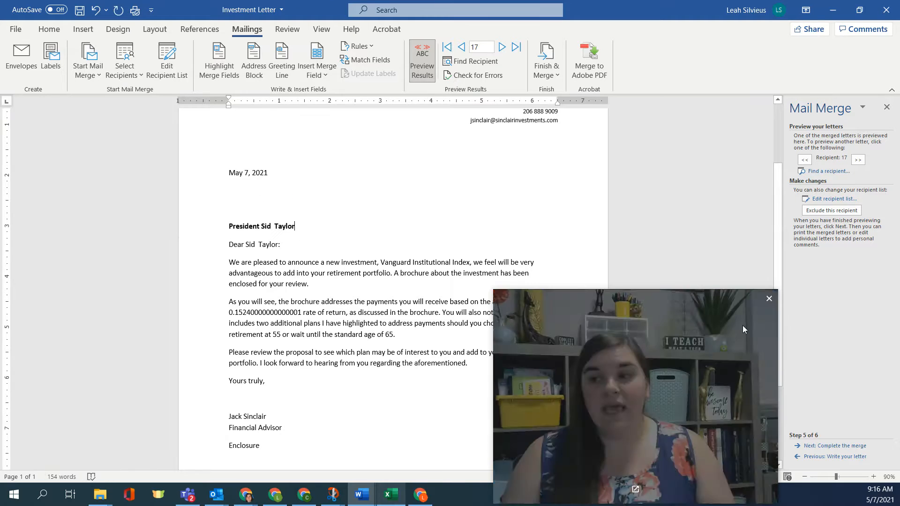
Go back through the letter previews to recipient 12 to check the formatting of the name line.
left_click(802, 160)
left_click(802, 160)
left_click(803, 159)
left_click(803, 160)
left_click(803, 160)
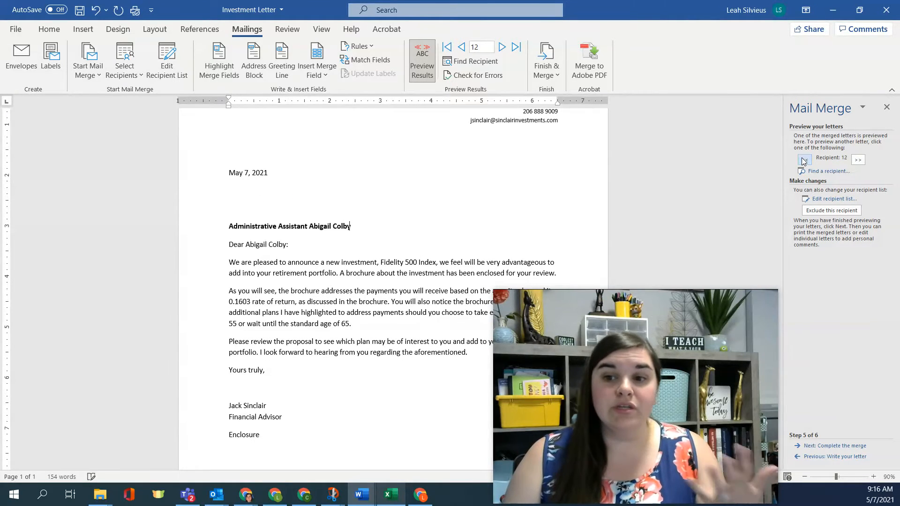
Complete the mail merge by generating individual letters for all records in a new document, and save the Investment Letter main document.
left_click(803, 160)
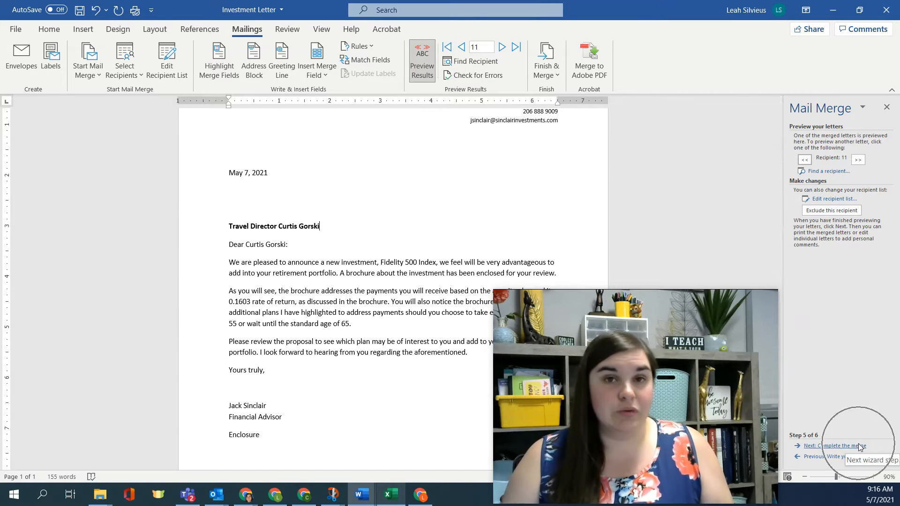
left_click(860, 447)
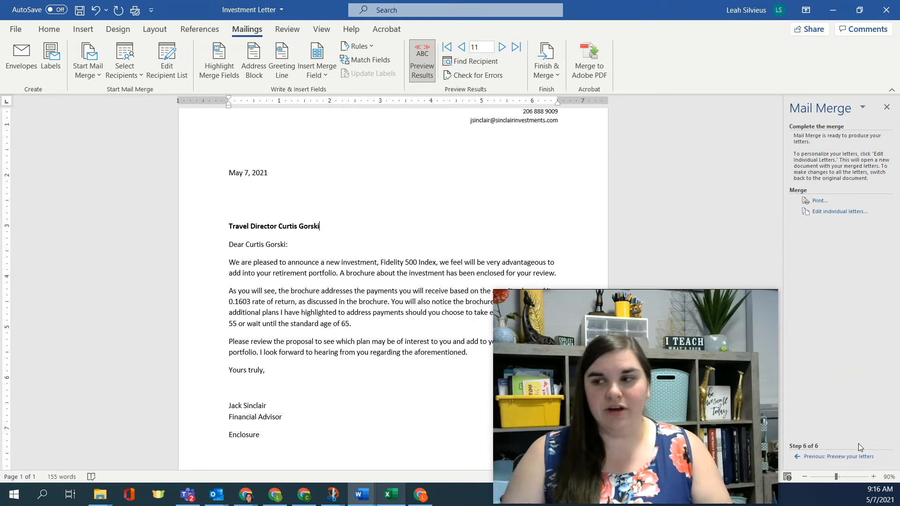
left_click(826, 212)
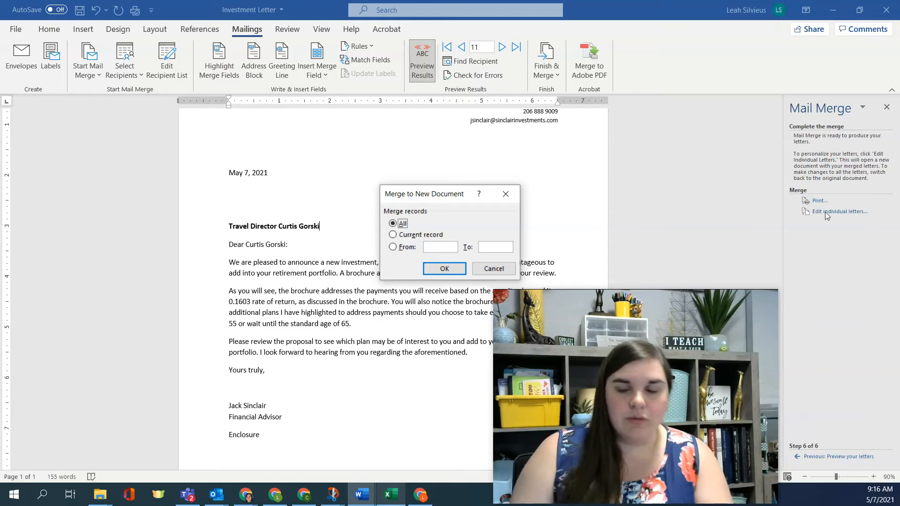
left_click(445, 269)
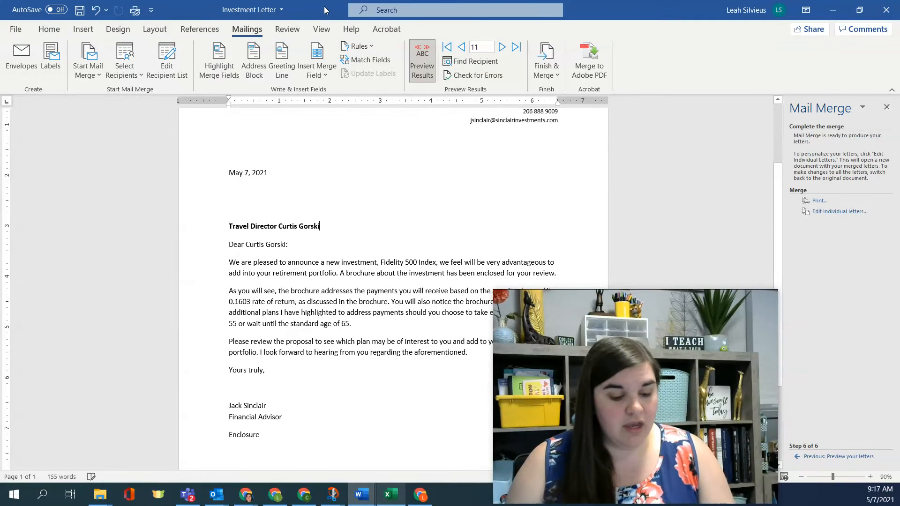
key("ctrl+s")
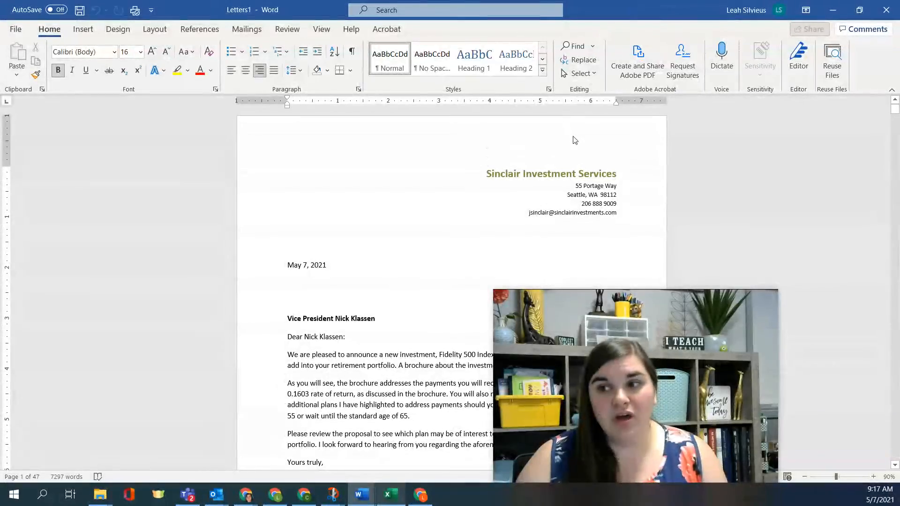
Look through the merged letters, checking the name line, greeting, investment name and rate of return on page 7.
scroll(419, 283, "down", 12)
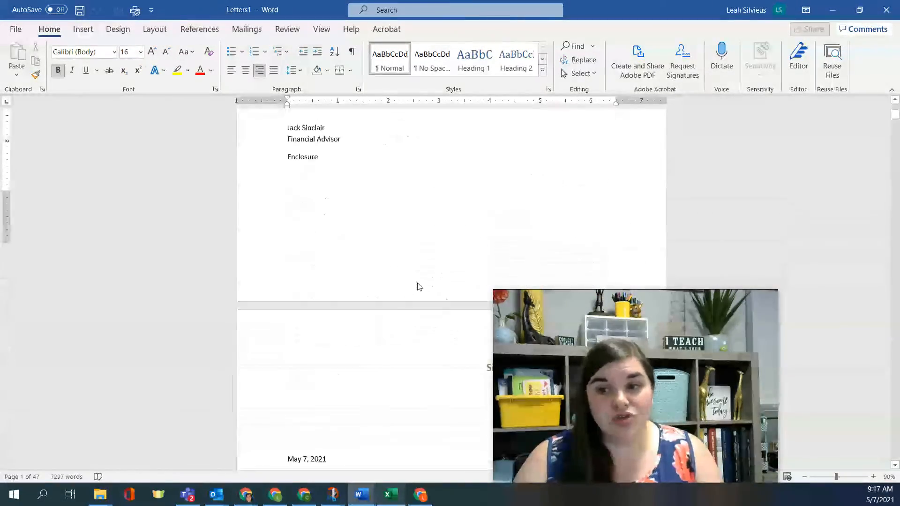
scroll(418, 283, "down", 15)
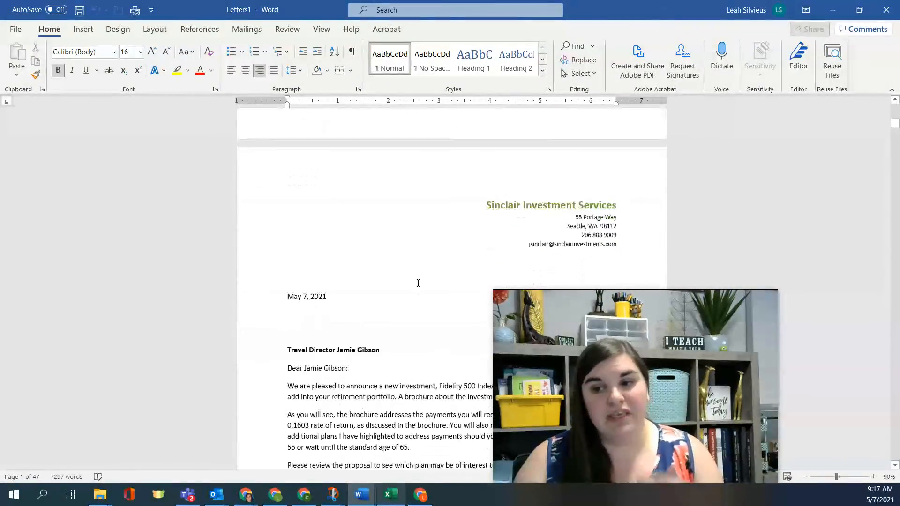
scroll(418, 283, "down", 15)
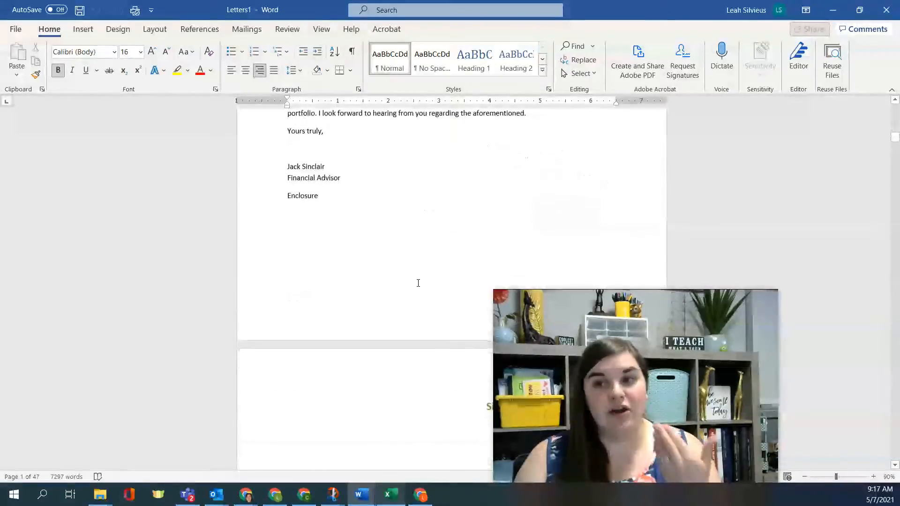
scroll(418, 283, "down", 15)
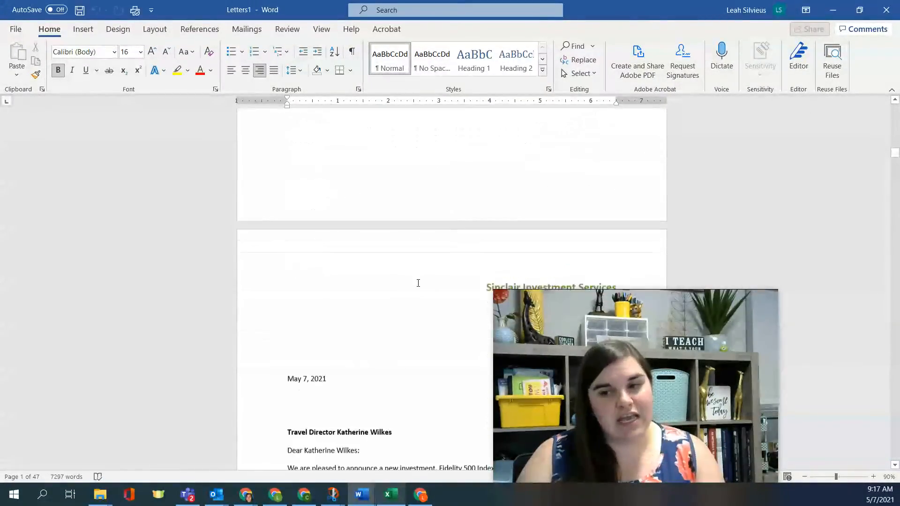
left_click(373, 181)
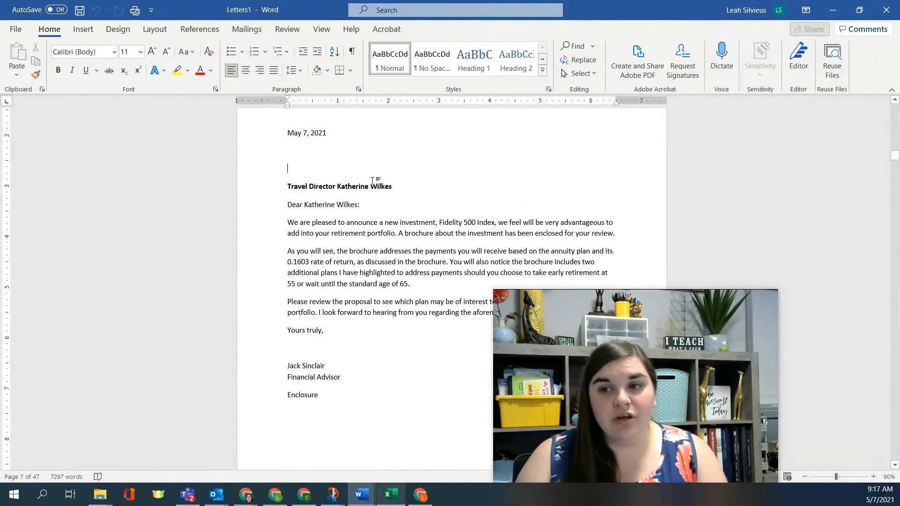
left_click(362, 188)
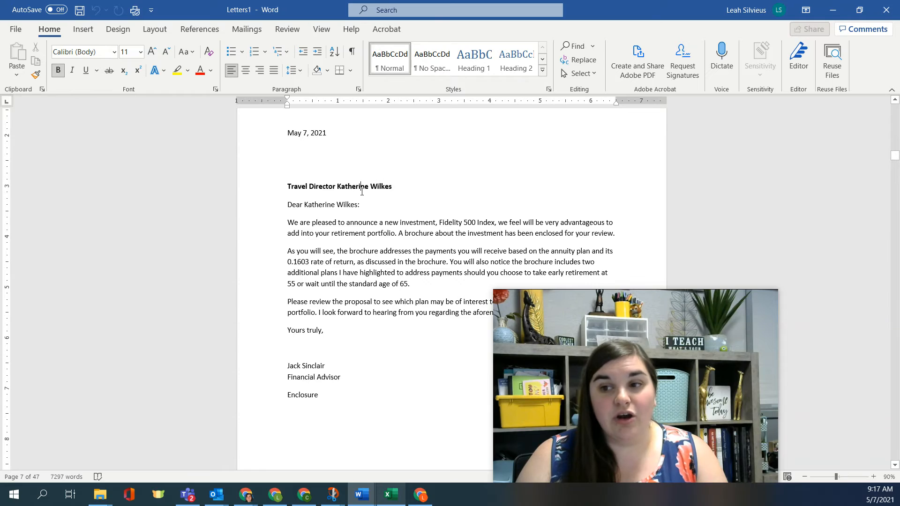
double_click(313, 188)
double_click(324, 205)
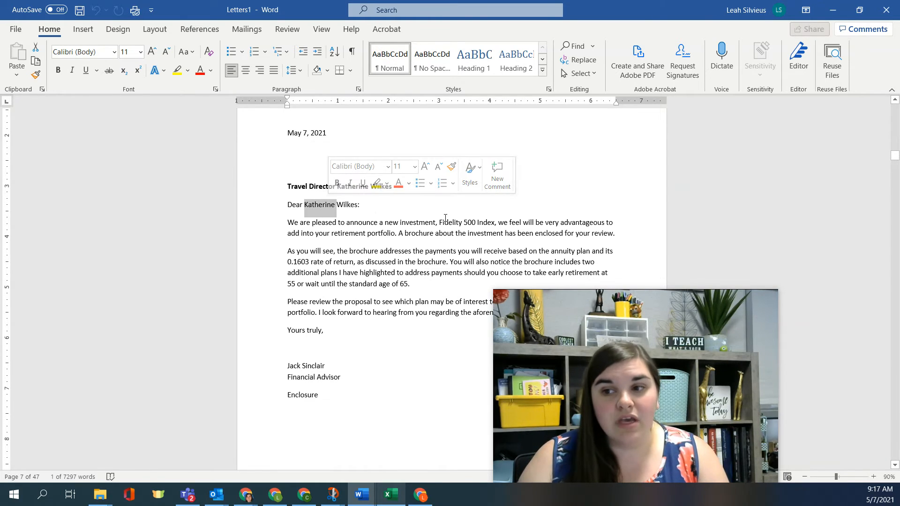
double_click(451, 222)
double_click(301, 262)
Remove the extra space between the President's first and last name in the name line and greeting of the letter on page 17.
scroll(370, 309, "down", 3)
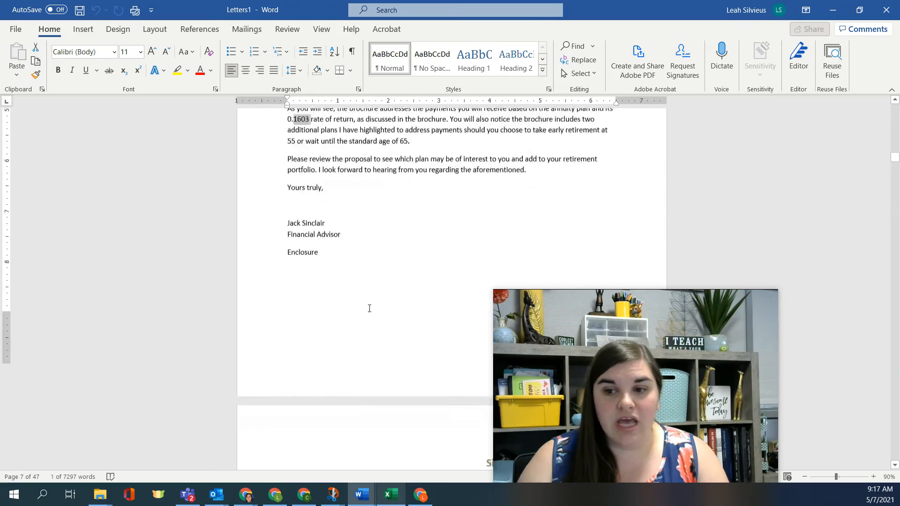
scroll(369, 308, "down", 7)
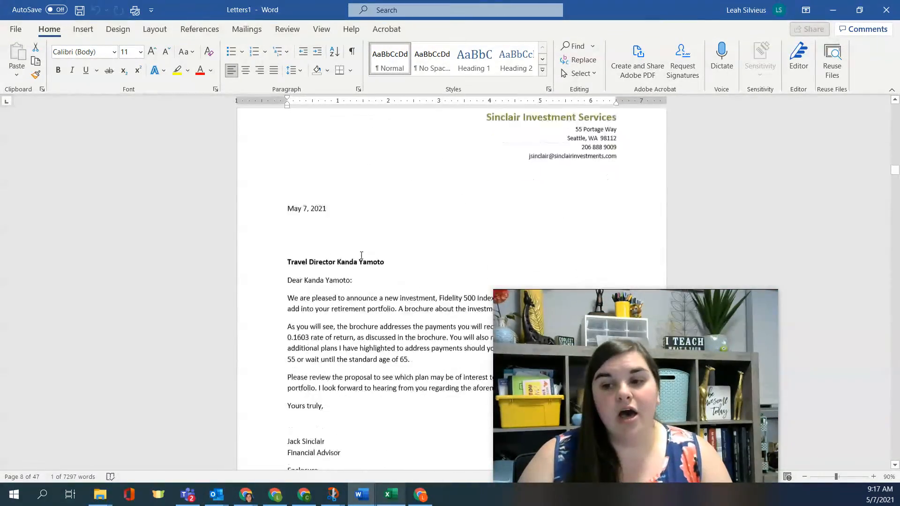
scroll(361, 256, "down", 15)
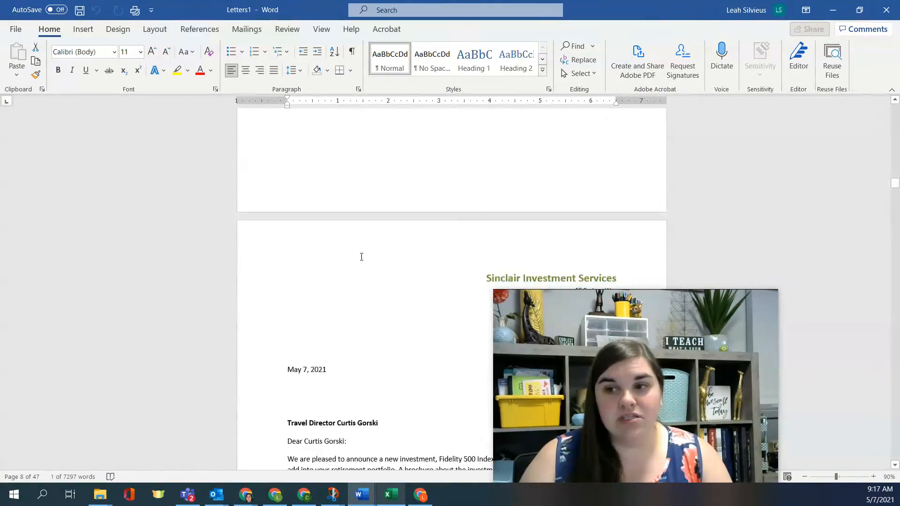
scroll(361, 256, "down", 15)
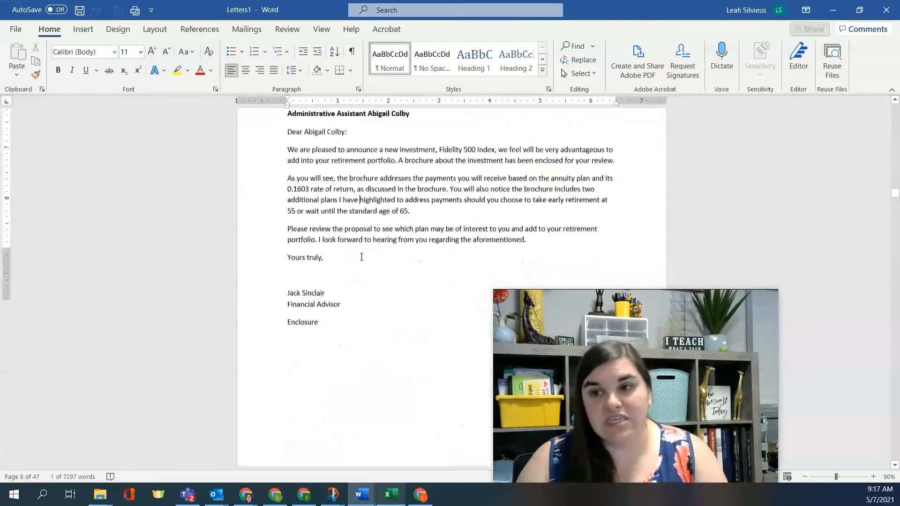
scroll(361, 256, "down", 15)
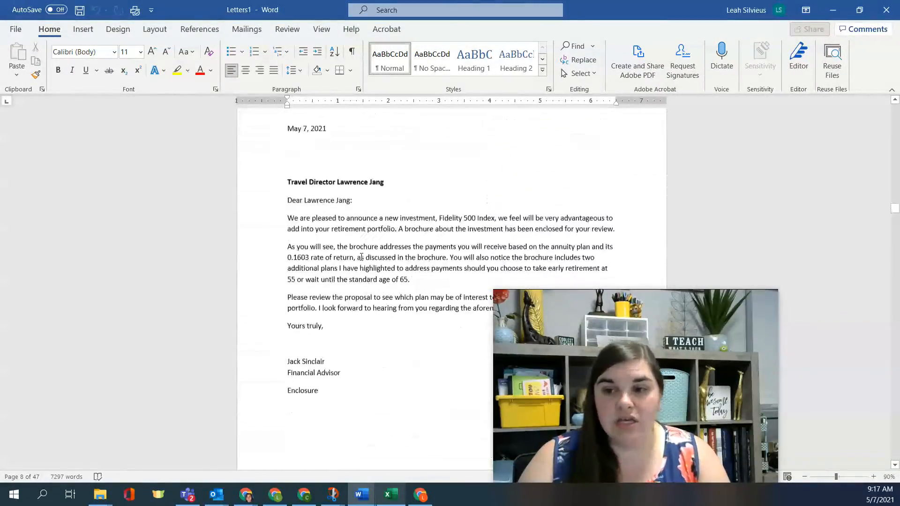
scroll(361, 256, "down", 15)
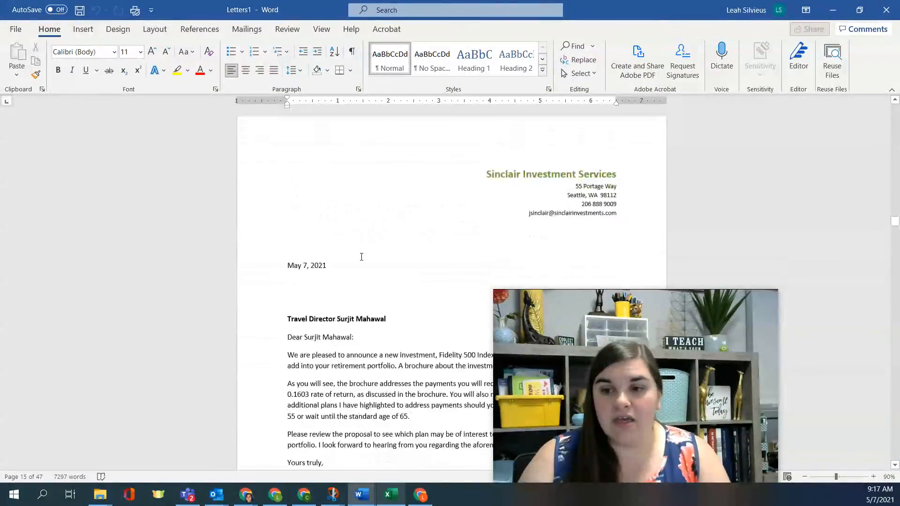
scroll(361, 257, "down", 15)
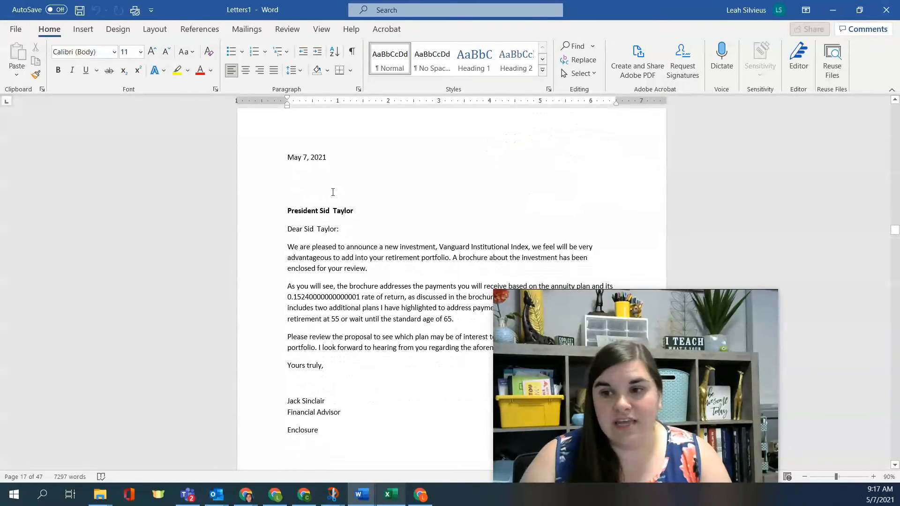
left_click(332, 210)
key("BackSpace")
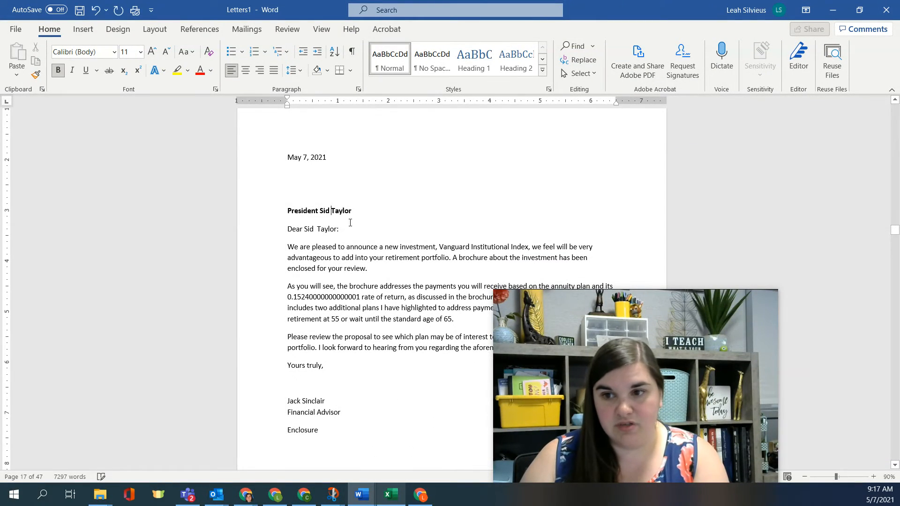
left_click(315, 230)
key("BackSpace")
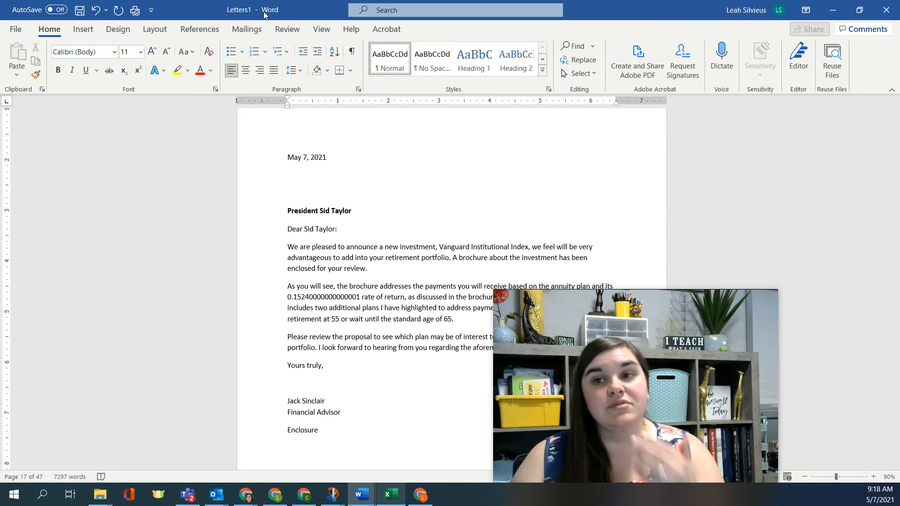
Save the merged letters as a Word document named Investment Letter Results in the Computer Apps 1 folder.
left_click(15, 31)
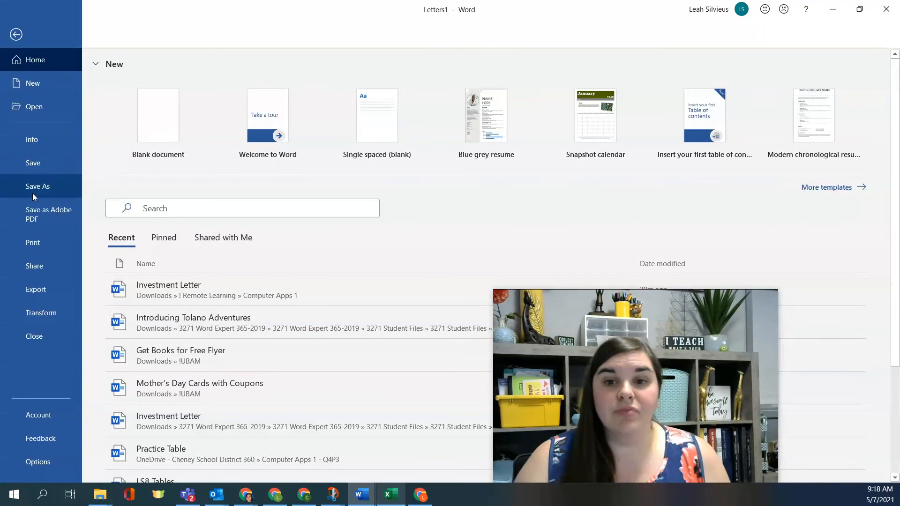
left_click(32, 193)
left_click(389, 131)
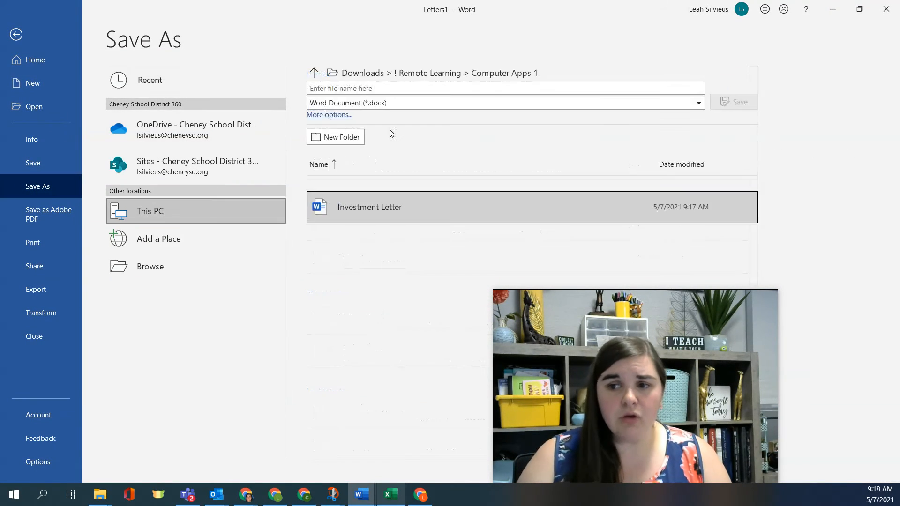
left_click(391, 85)
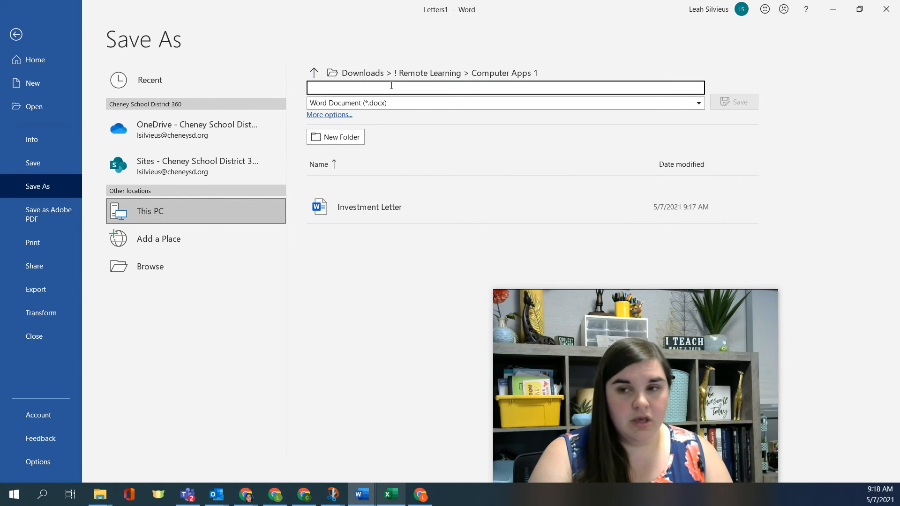
type("Investment Letter R")
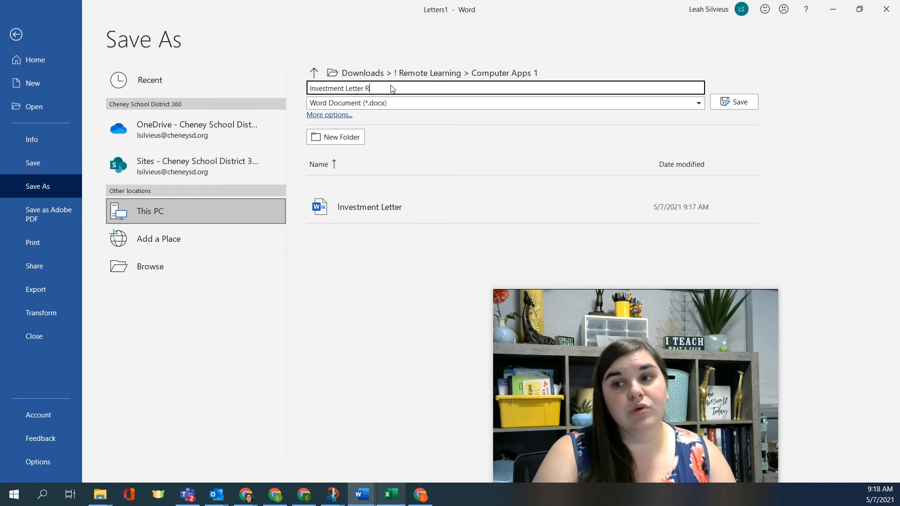
type("esults")
key("Return")
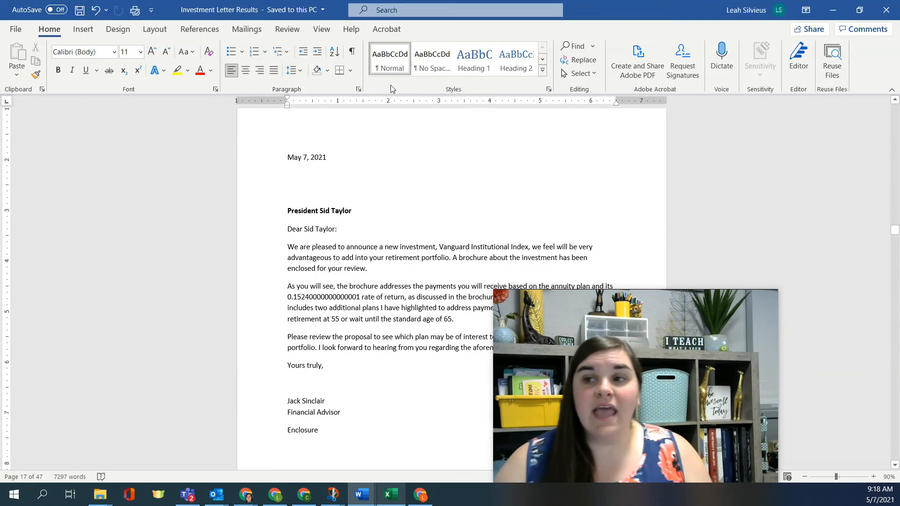
Compare the Investment Letter main document with the merged letters in Investment Letter Results.
double_click(649, 3)
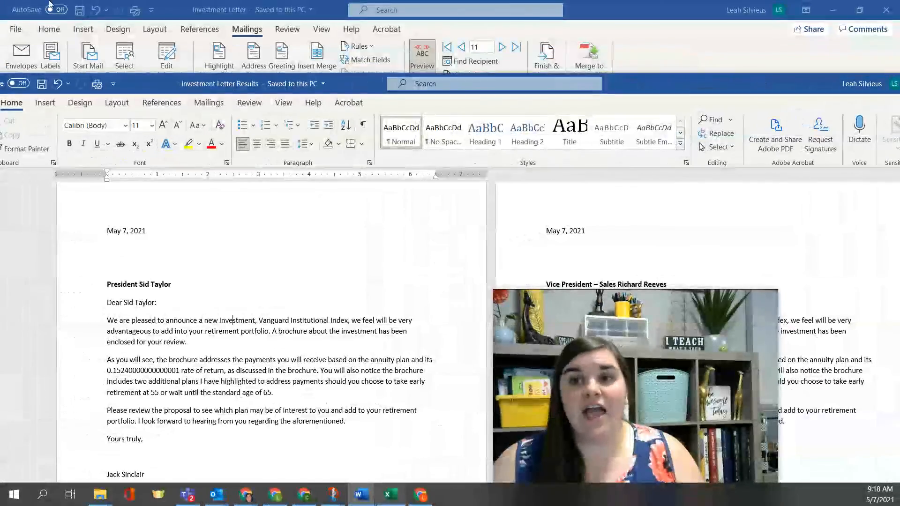
left_click(256, 16)
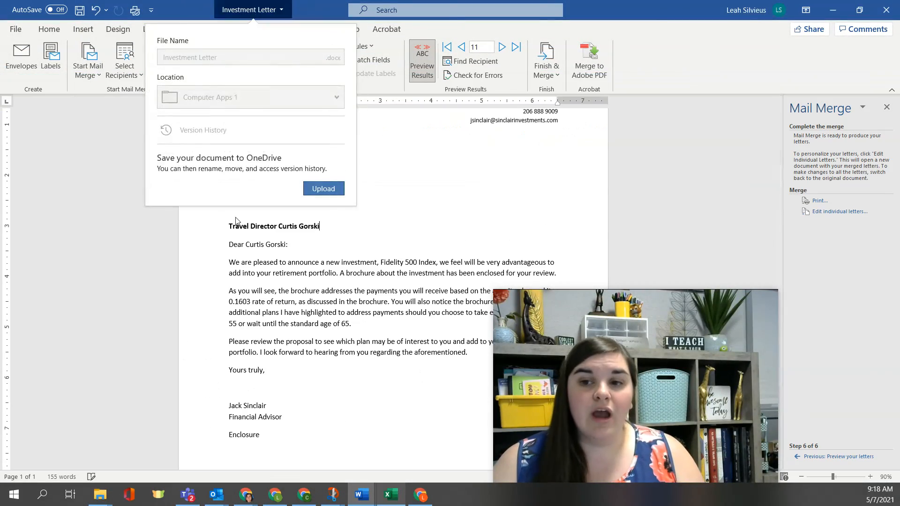
left_click(259, 248)
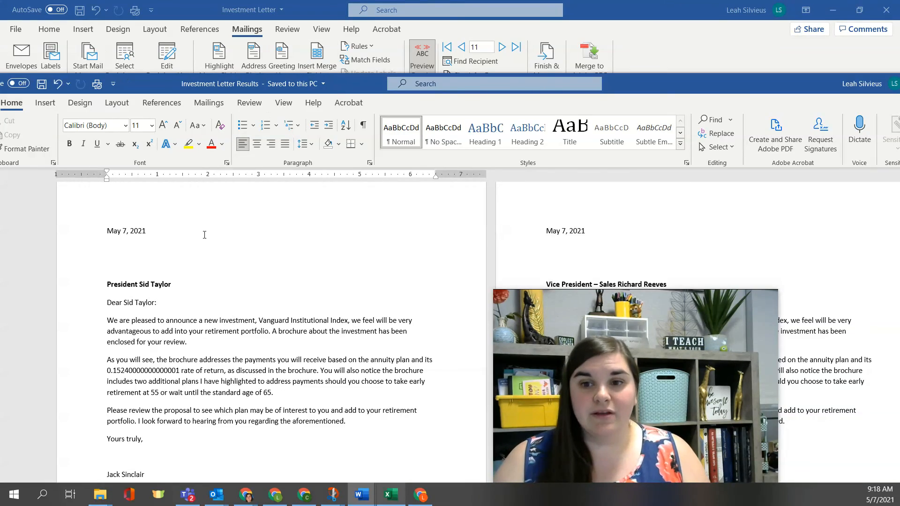
scroll(206, 244, "down", 10)
scroll(211, 261, "down", 20)
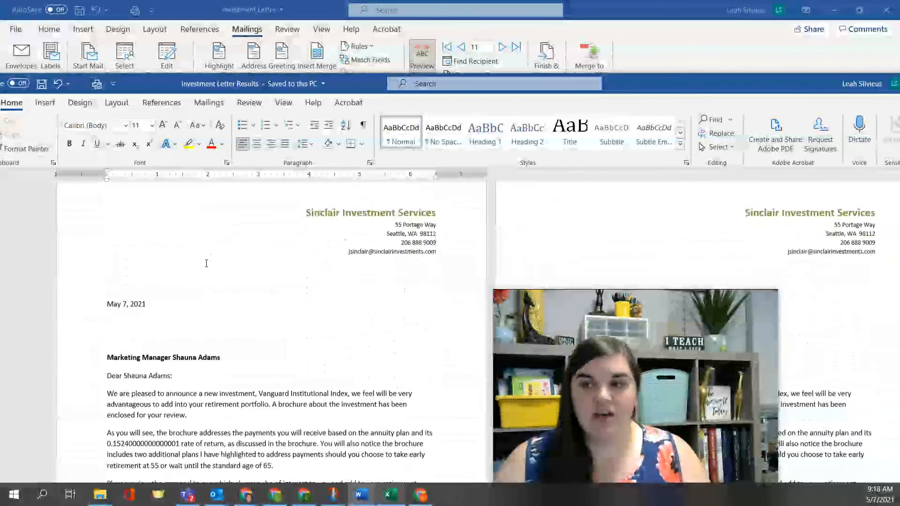